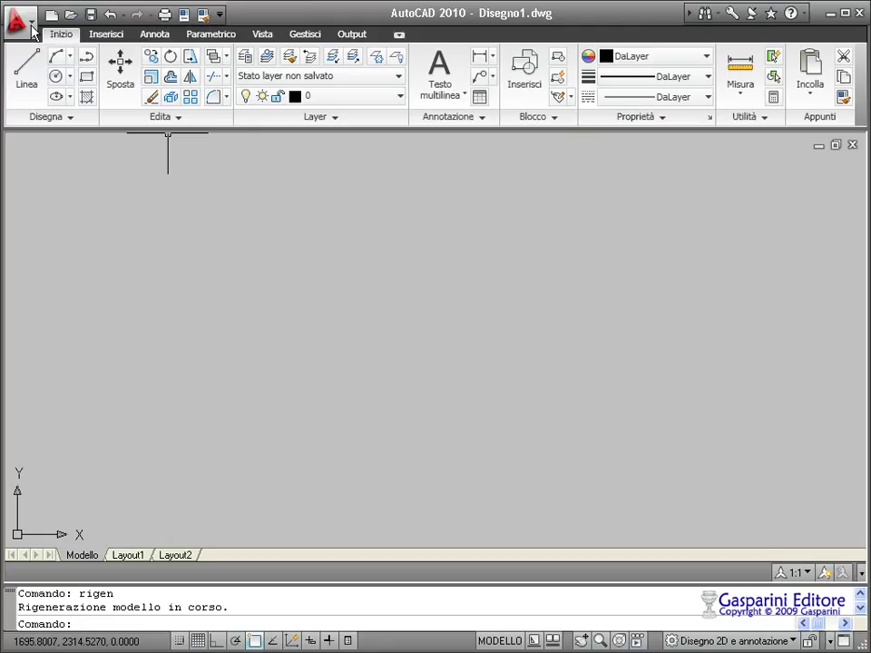
click(18, 20)
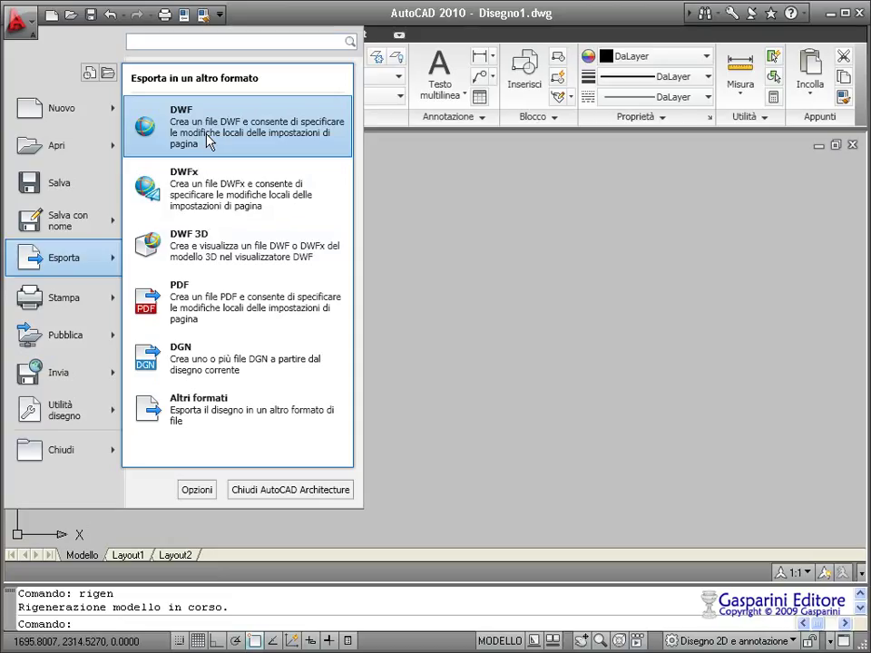
mouse_move(61, 411)
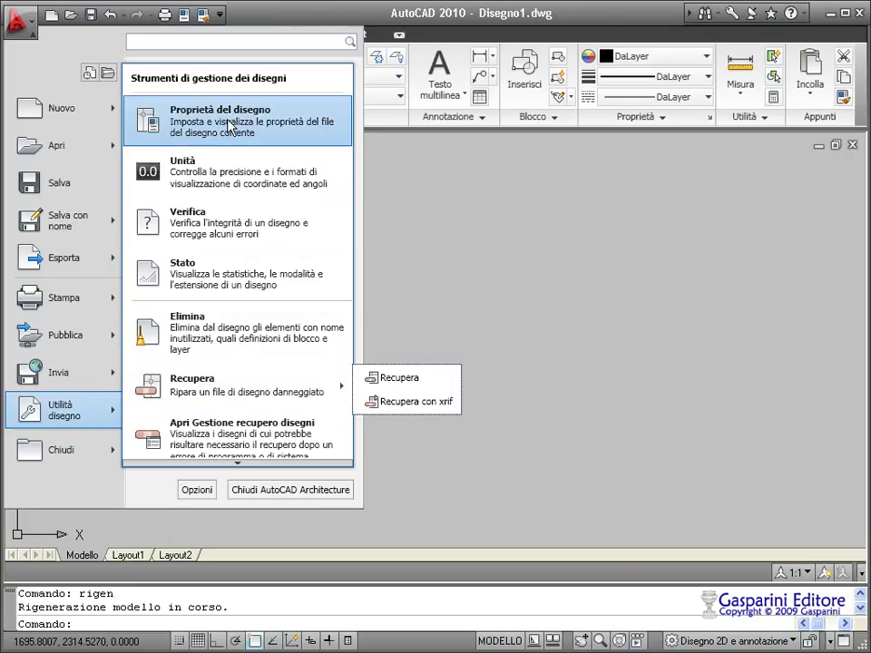
click(208, 162)
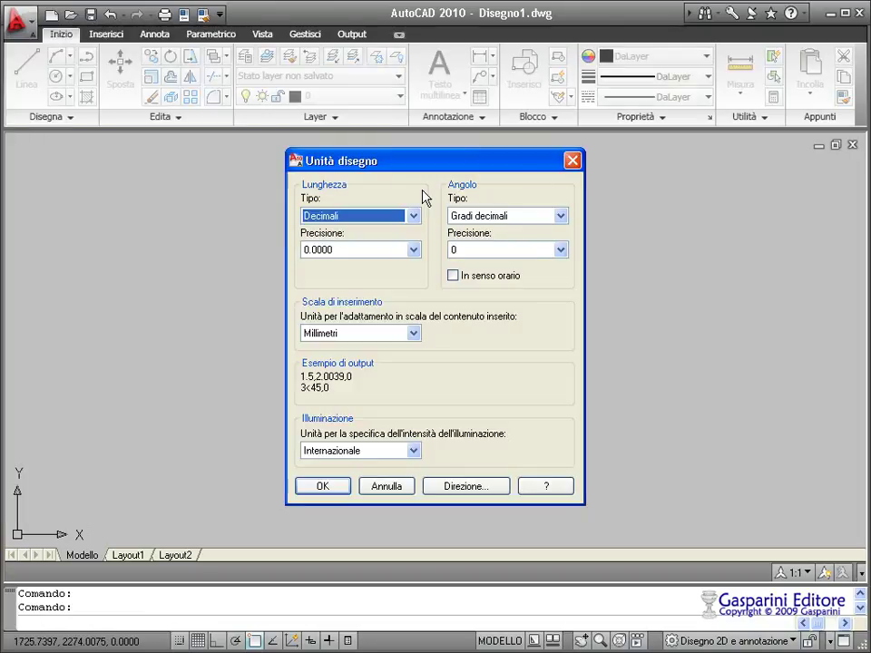
click(397, 487)
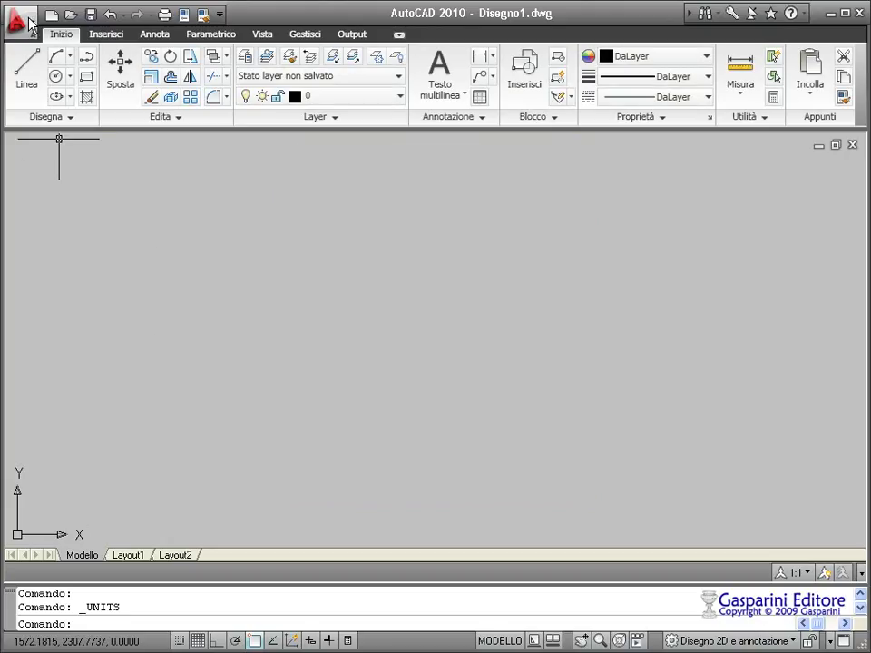
click(27, 22)
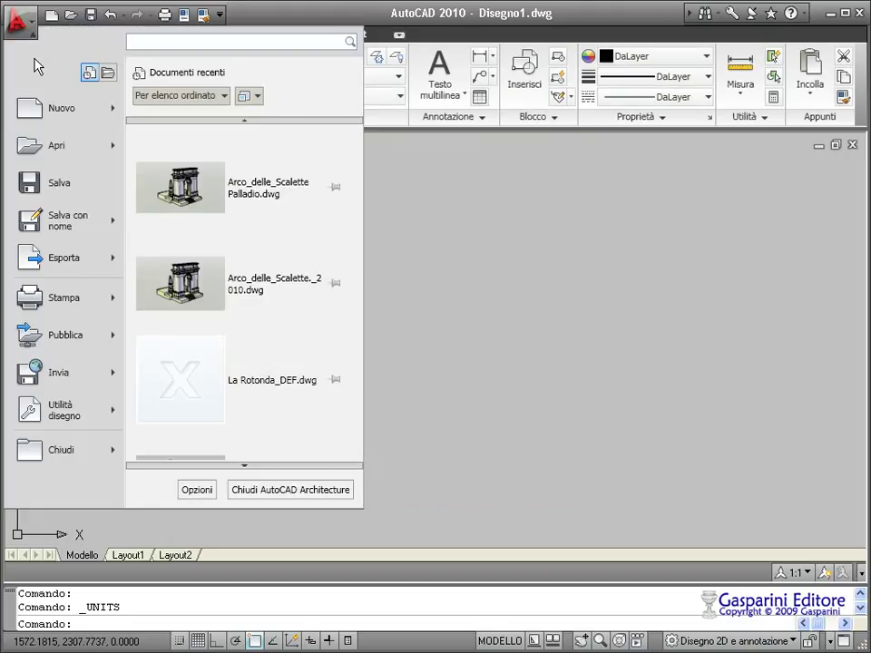
scroll(140, 454, down, 1)
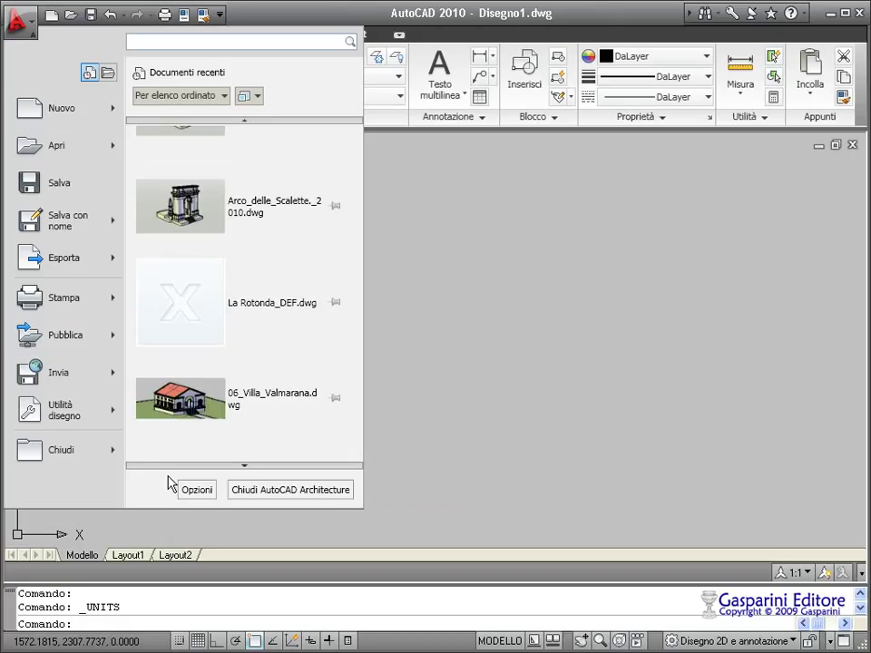
click(197, 490)
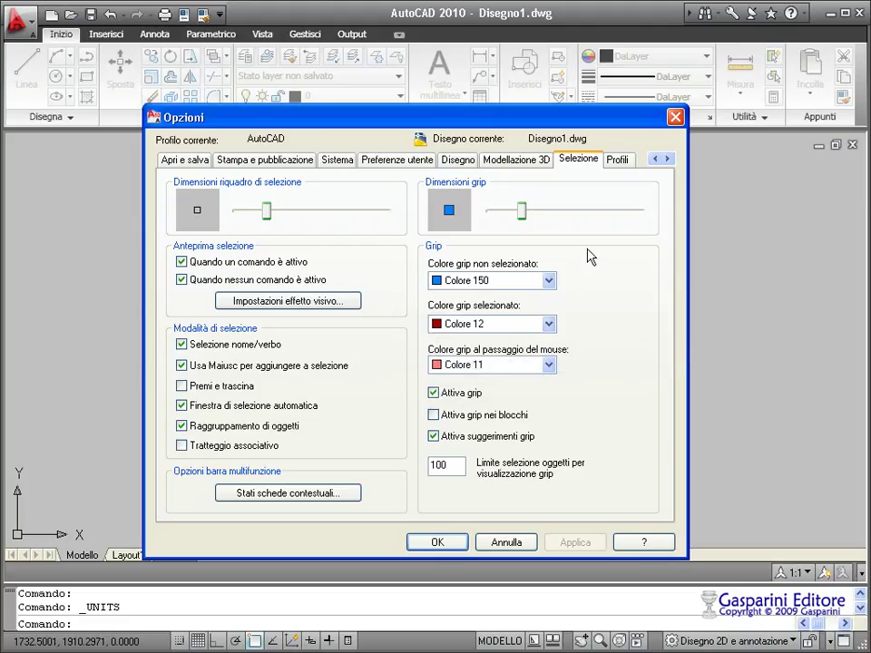
click(191, 166)
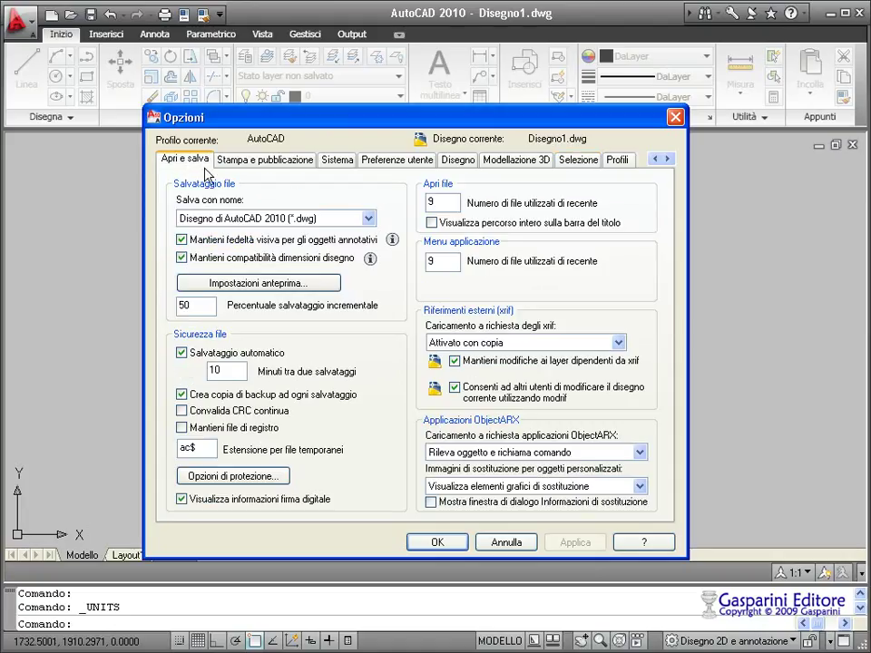
click(262, 161)
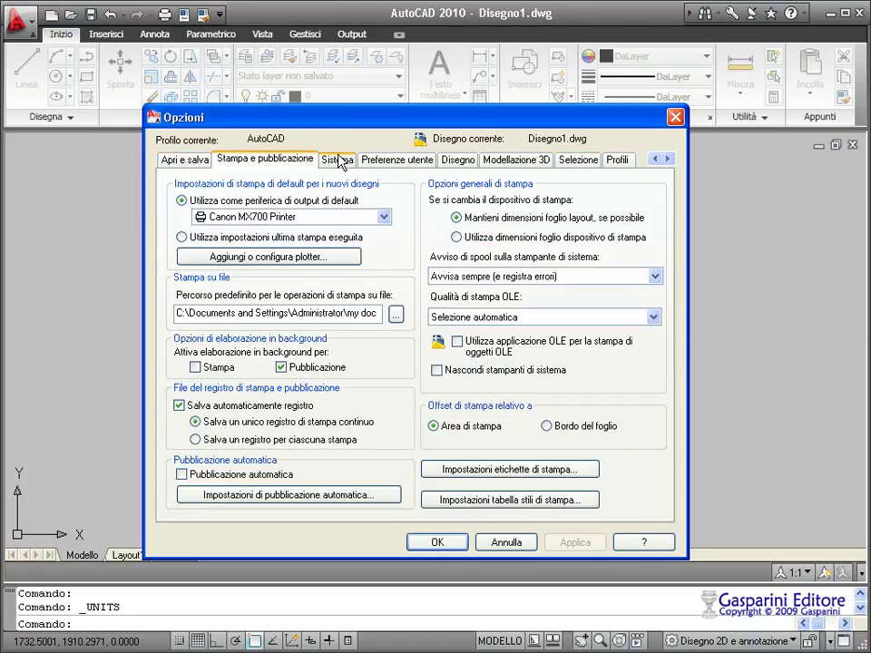
click(338, 160)
click(384, 163)
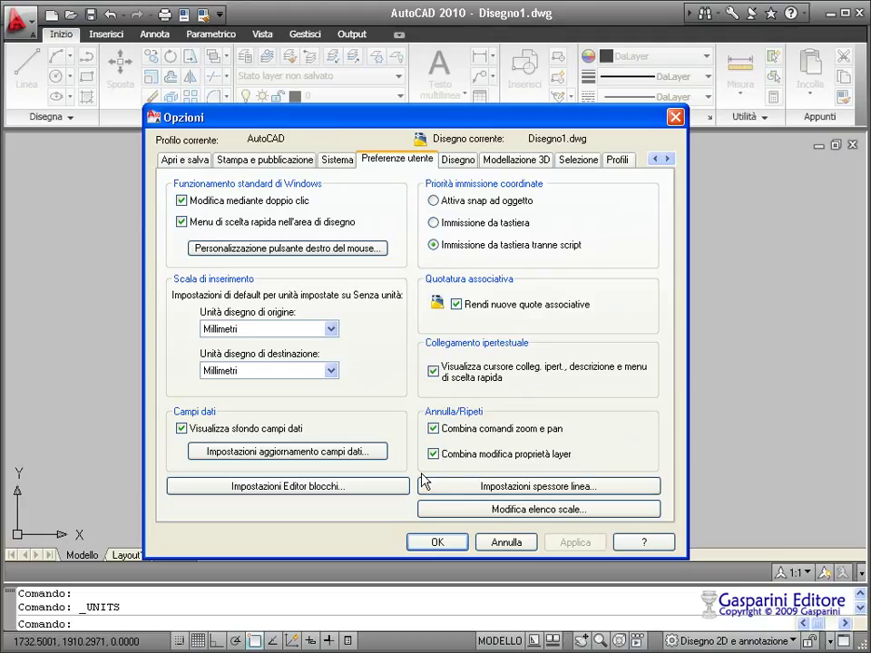
click(495, 542)
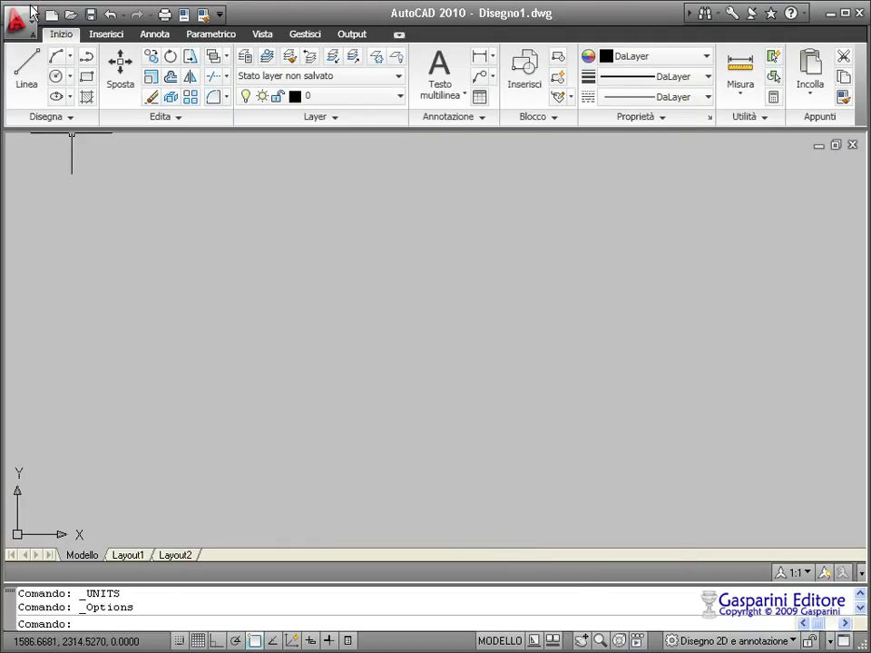
- Start the LINE command by searching 'linea' in the application menu
click(26, 20)
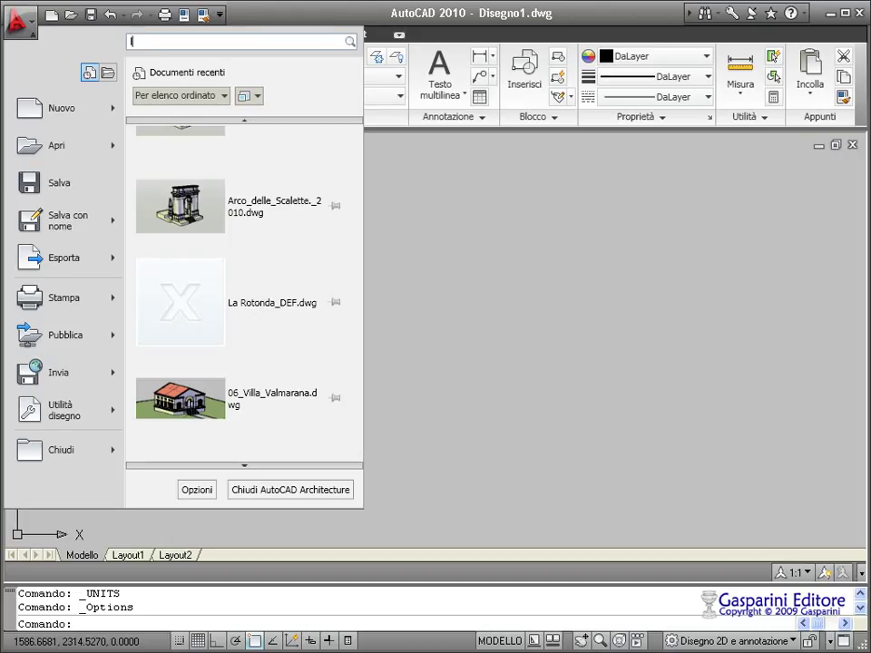
text(linea)
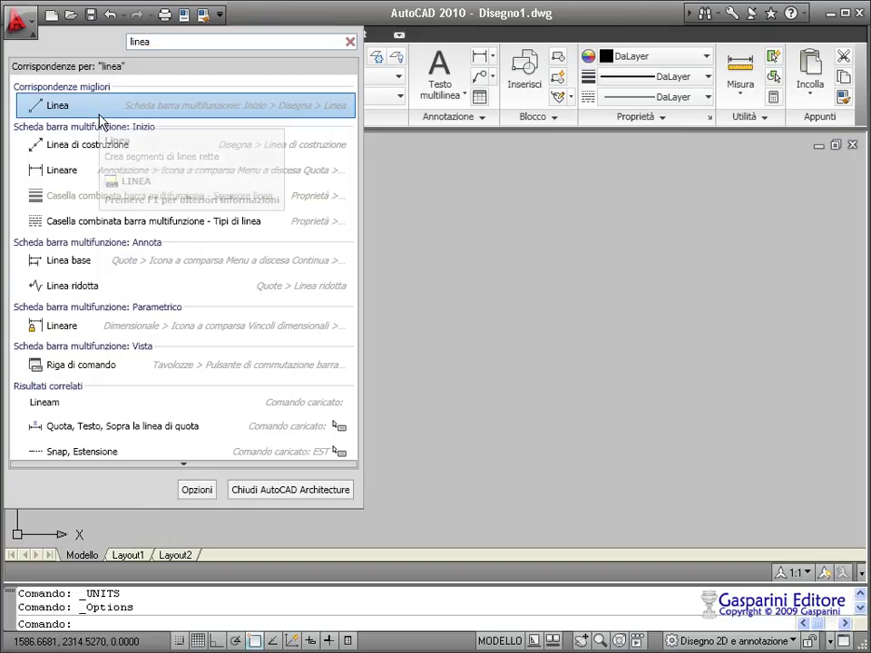
mouse_move(58, 105)
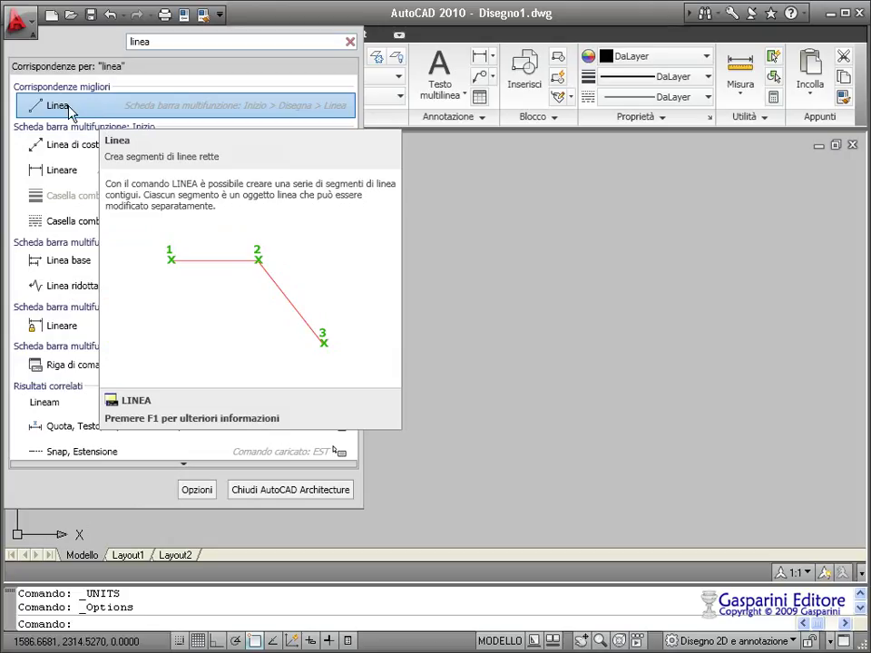
click(70, 112)
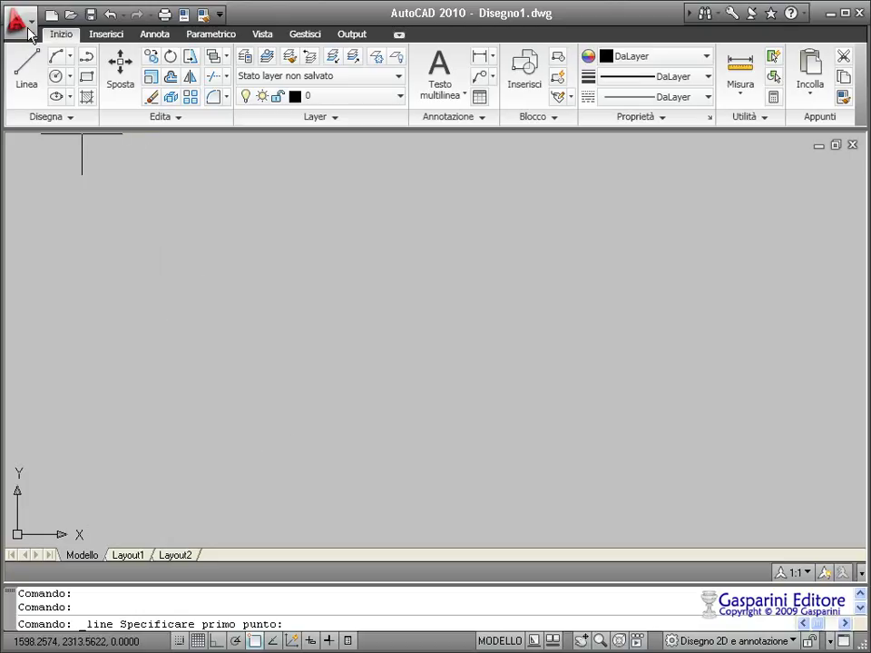
- Browse the application menu's open documents, then return to the recent documents list
click(19, 21)
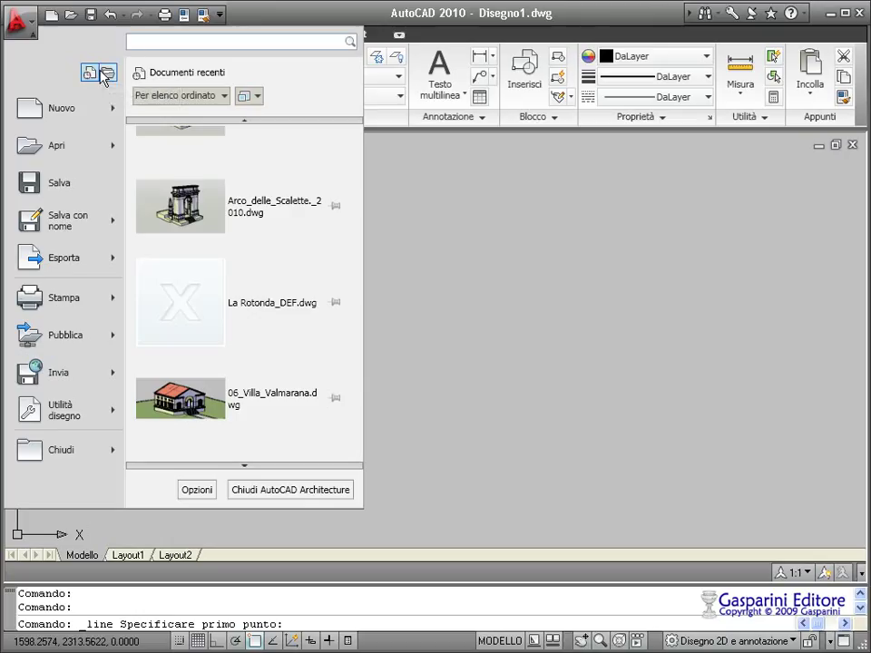
click(106, 75)
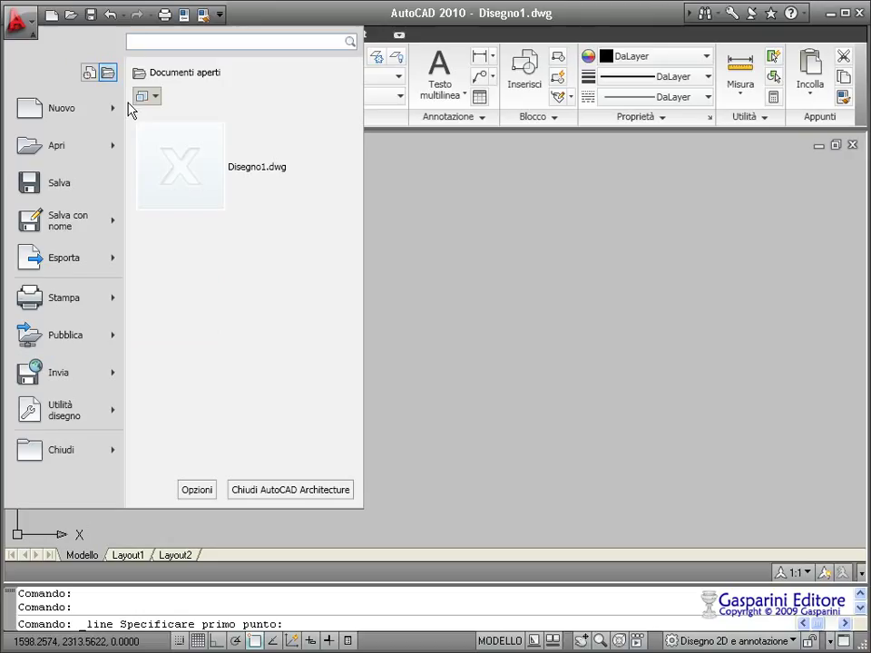
click(90, 74)
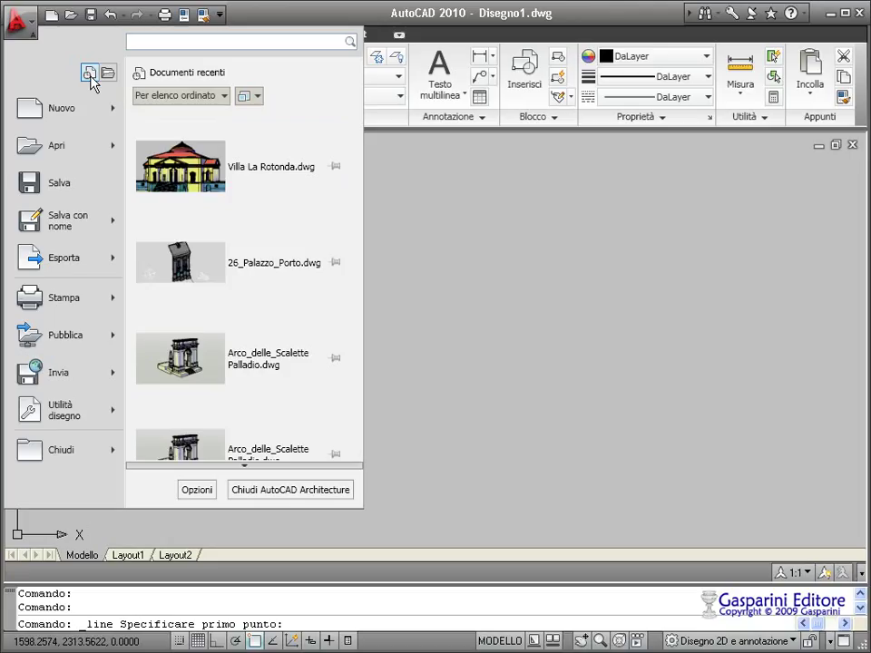
scroll(140, 435, down, 1)
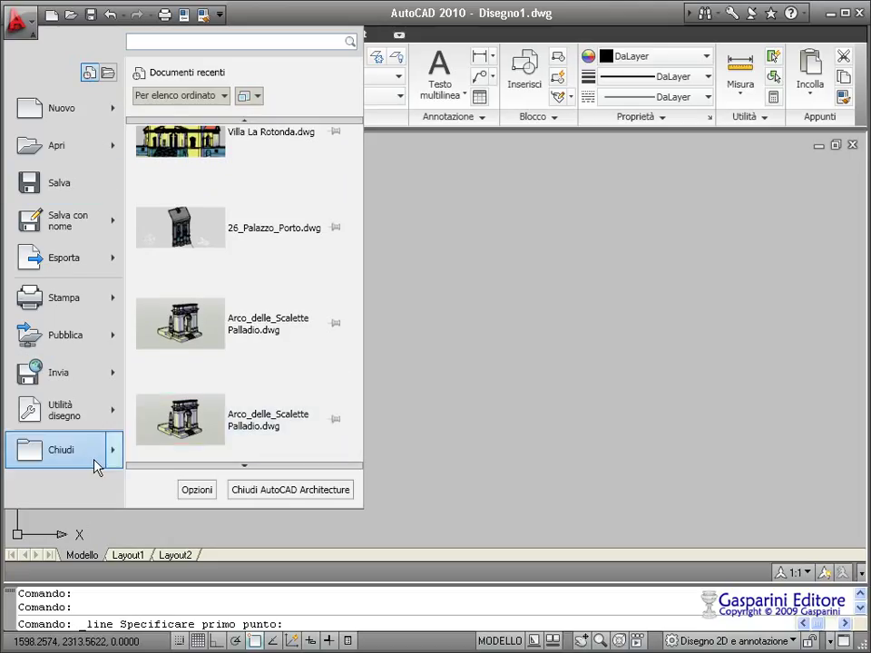
scroll(186, 163, up, 1)
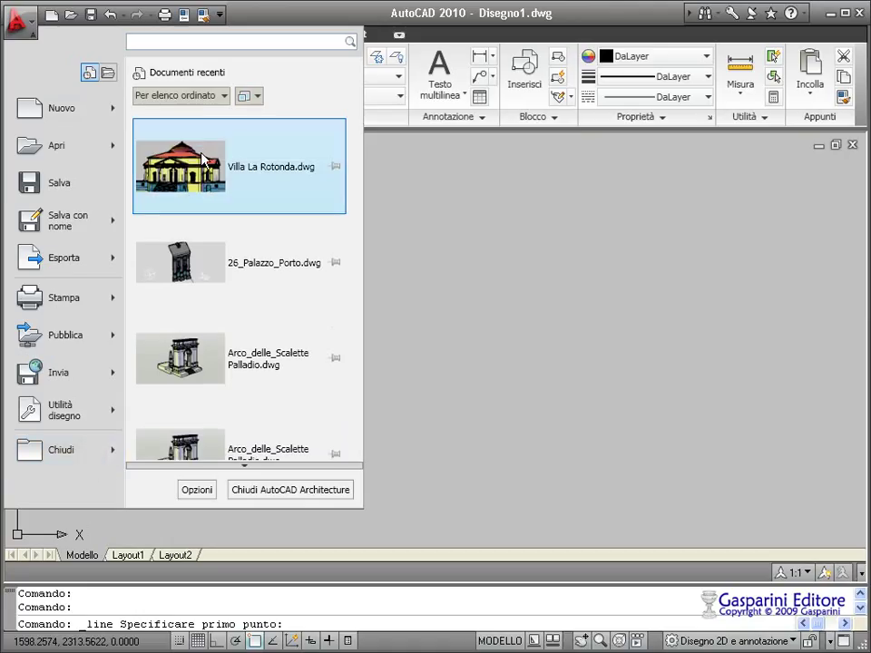
- Set the recent documents display to Icone piccole, leaving the sort order unchanged
mouse_move(239, 166)
click(209, 98)
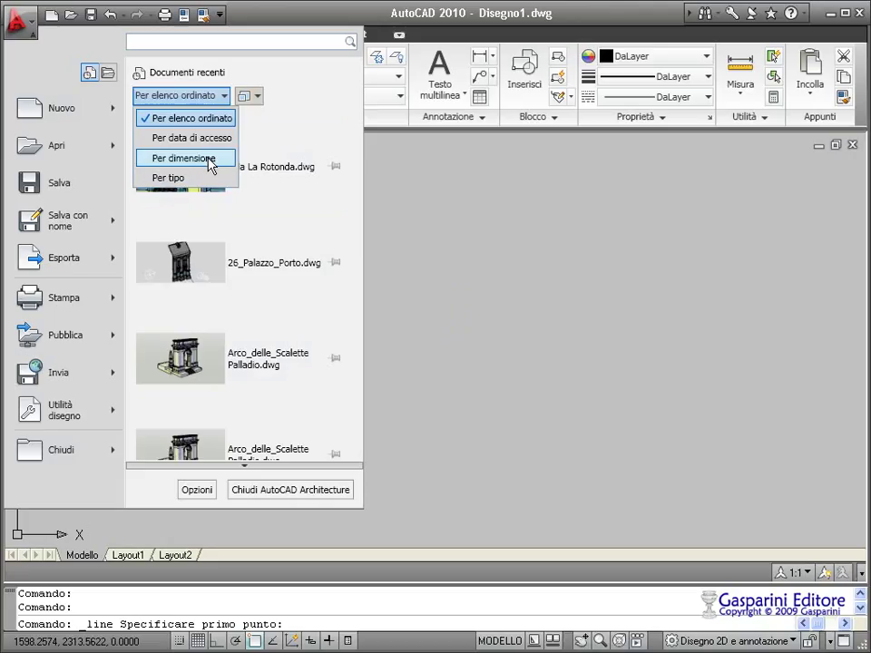
click(252, 96)
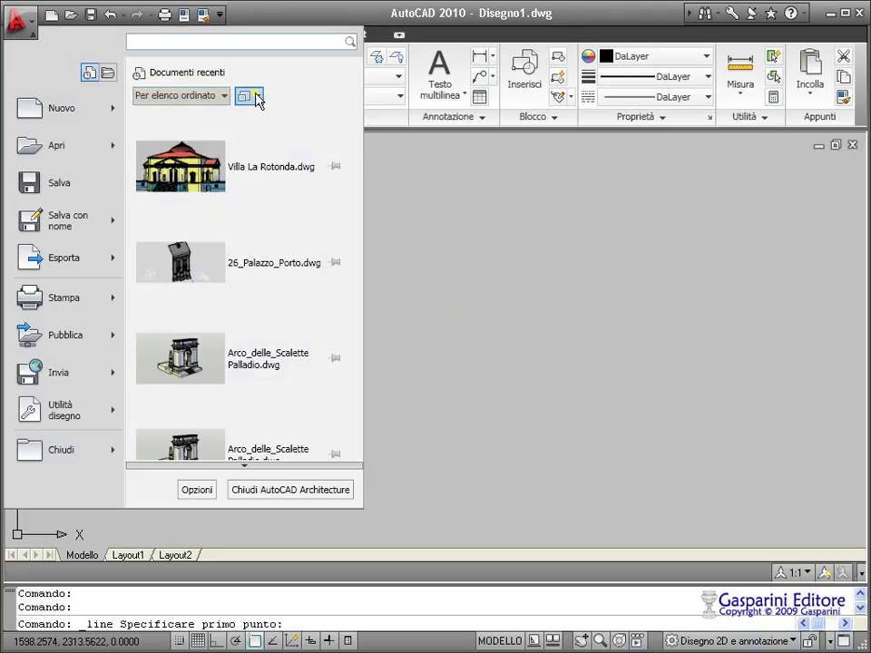
click(256, 96)
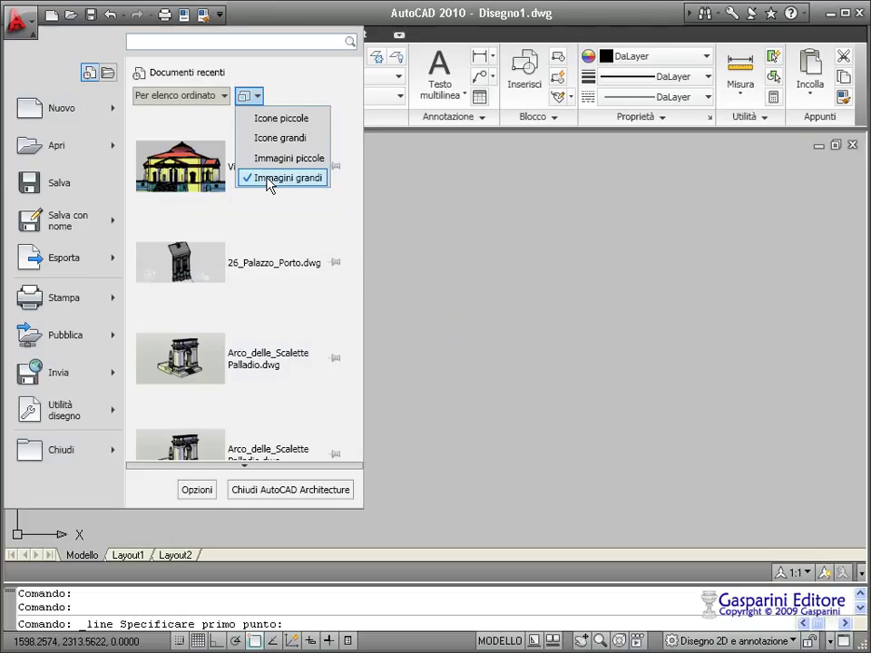
click(275, 120)
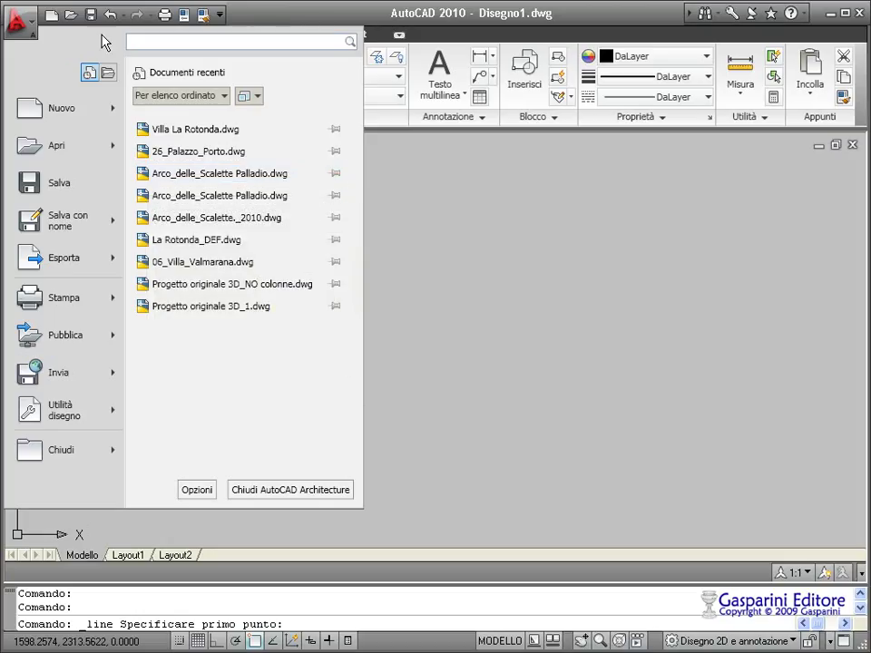
- Remove Render from the Quick Access toolbar and enable Mostra barra dei menu
key(Escape)
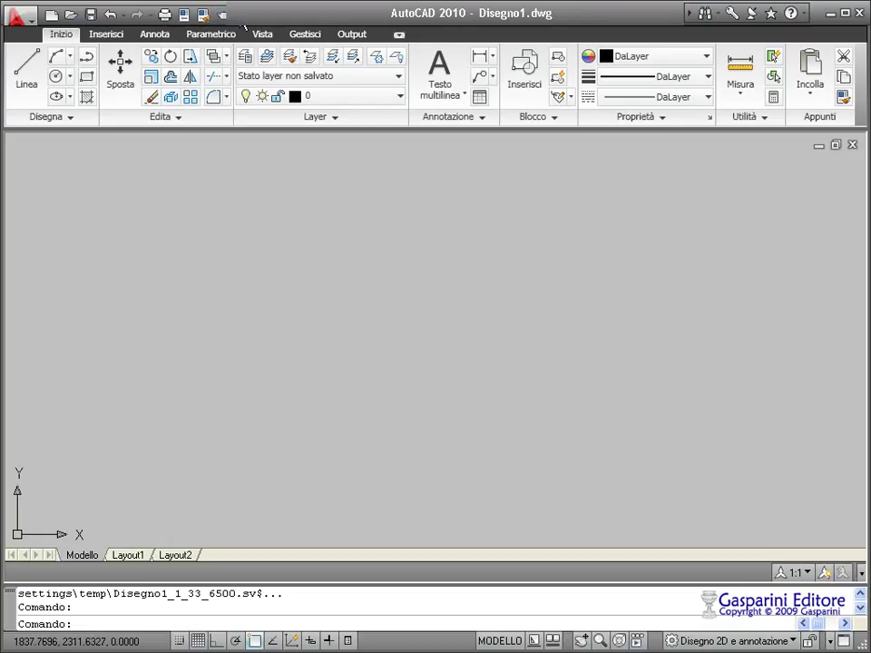
click(220, 16)
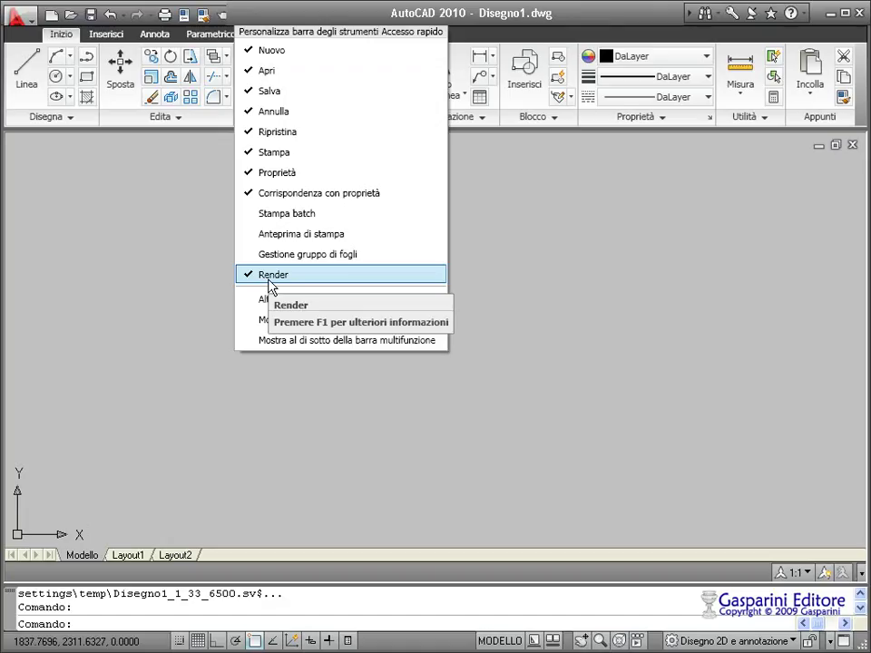
key(Escape)
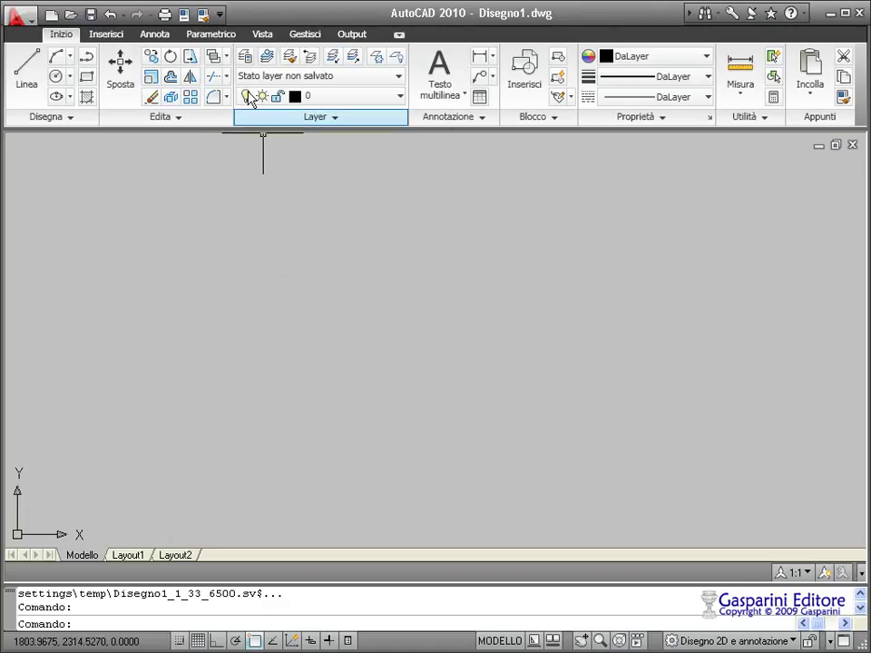
click(219, 16)
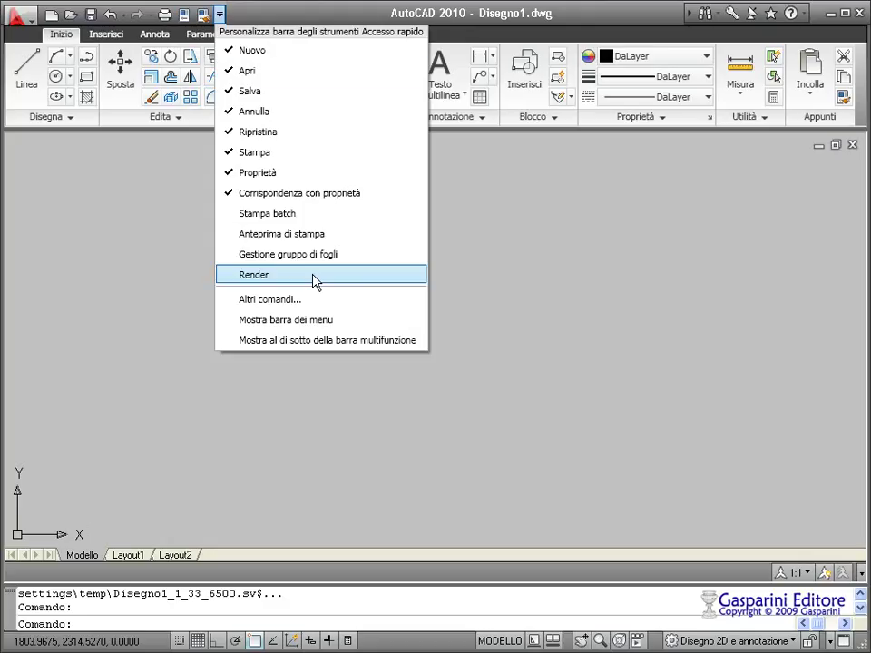
click(342, 320)
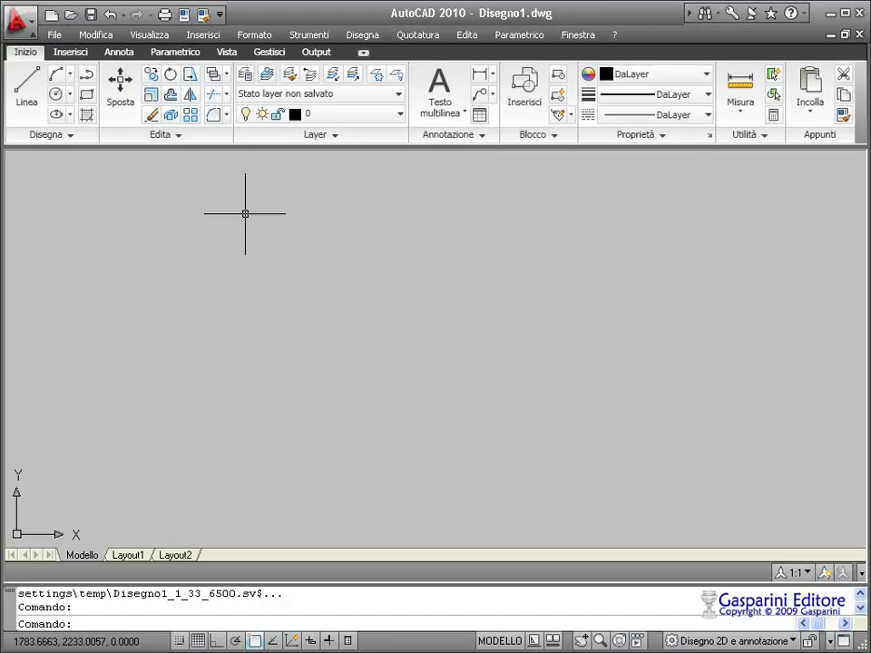
click(201, 36)
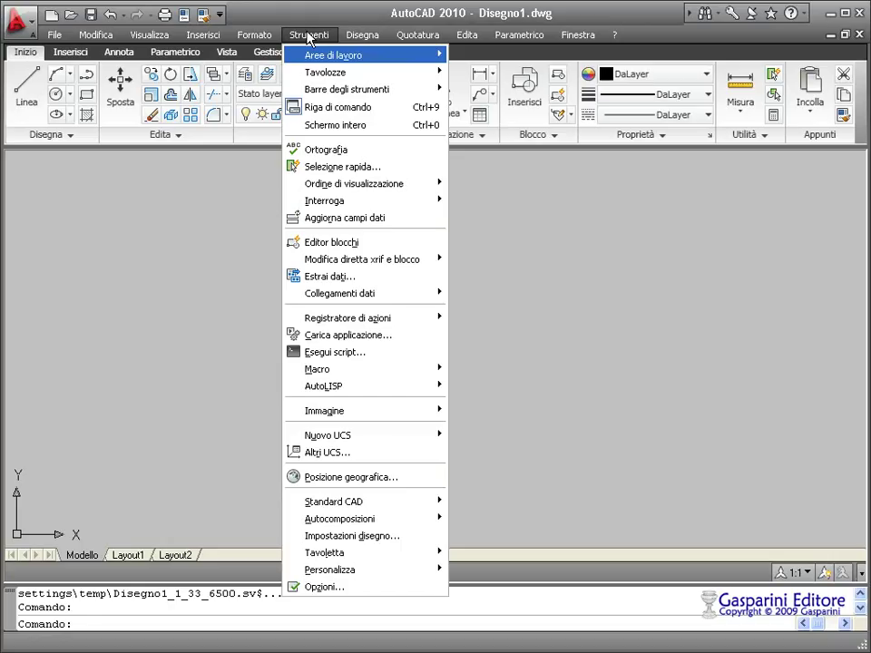
- Choose Nascondi barra dei menu from the Quick Access toolbar dropdown
mouse_move(308, 34)
click(225, 22)
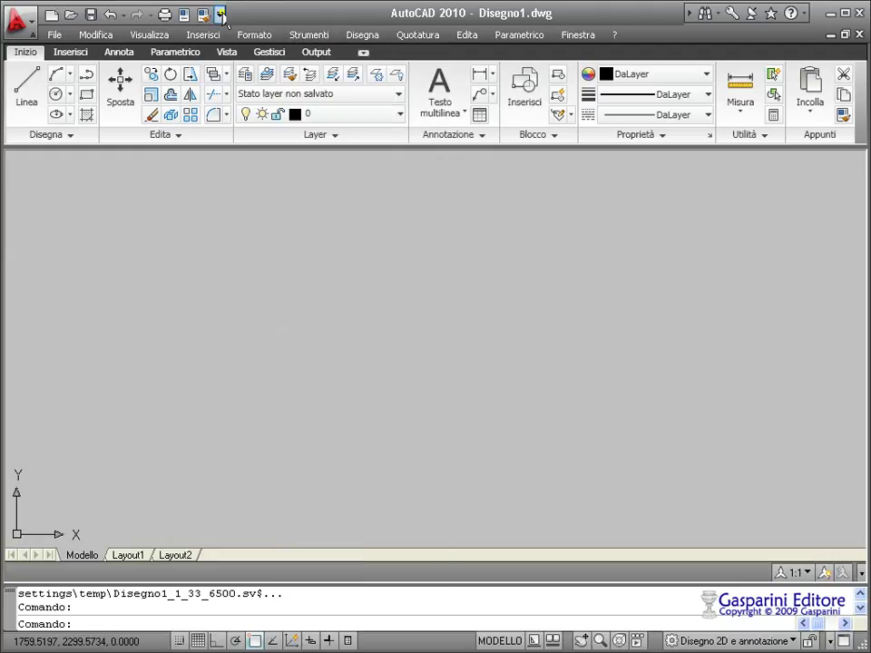
click(221, 14)
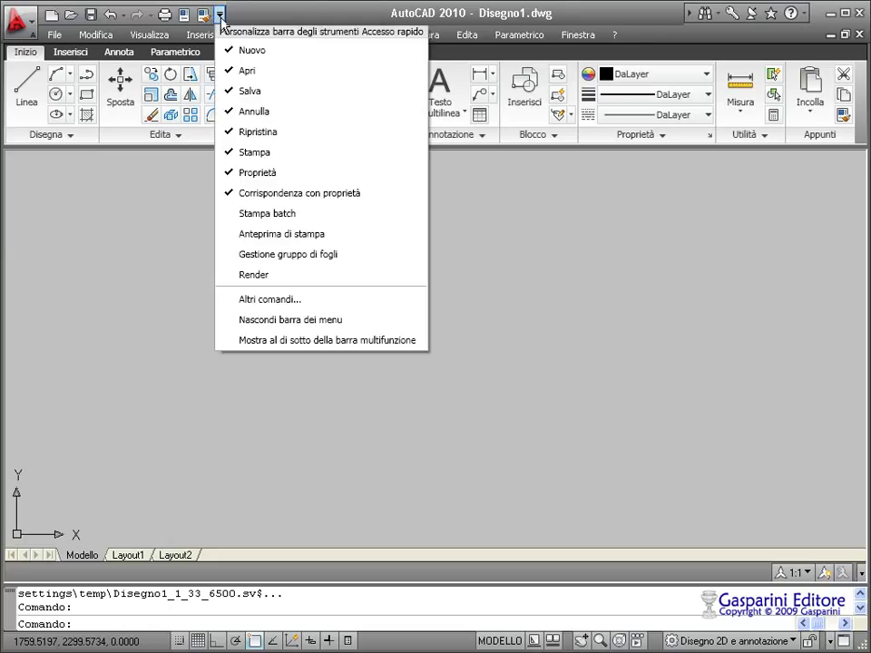
click(290, 320)
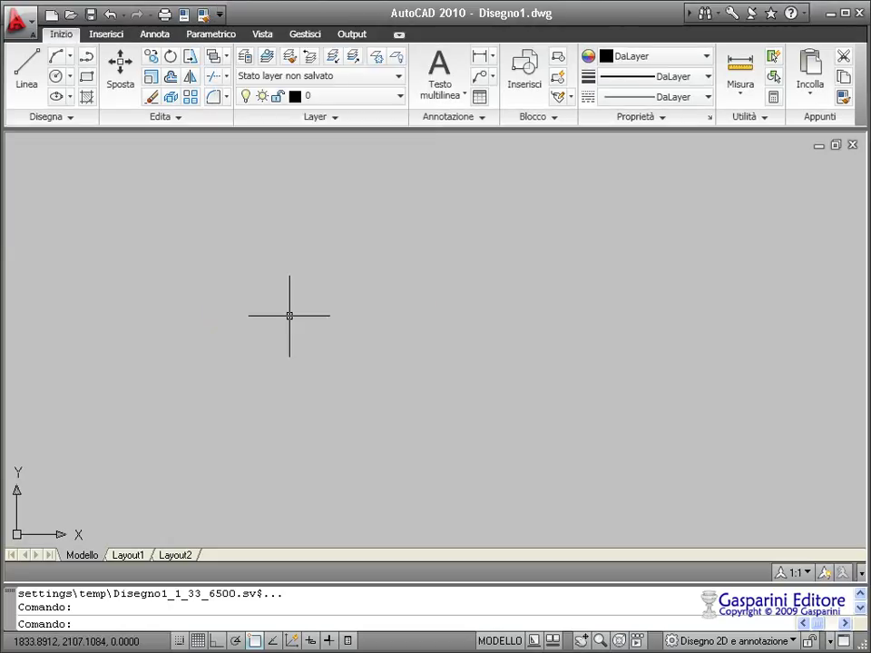